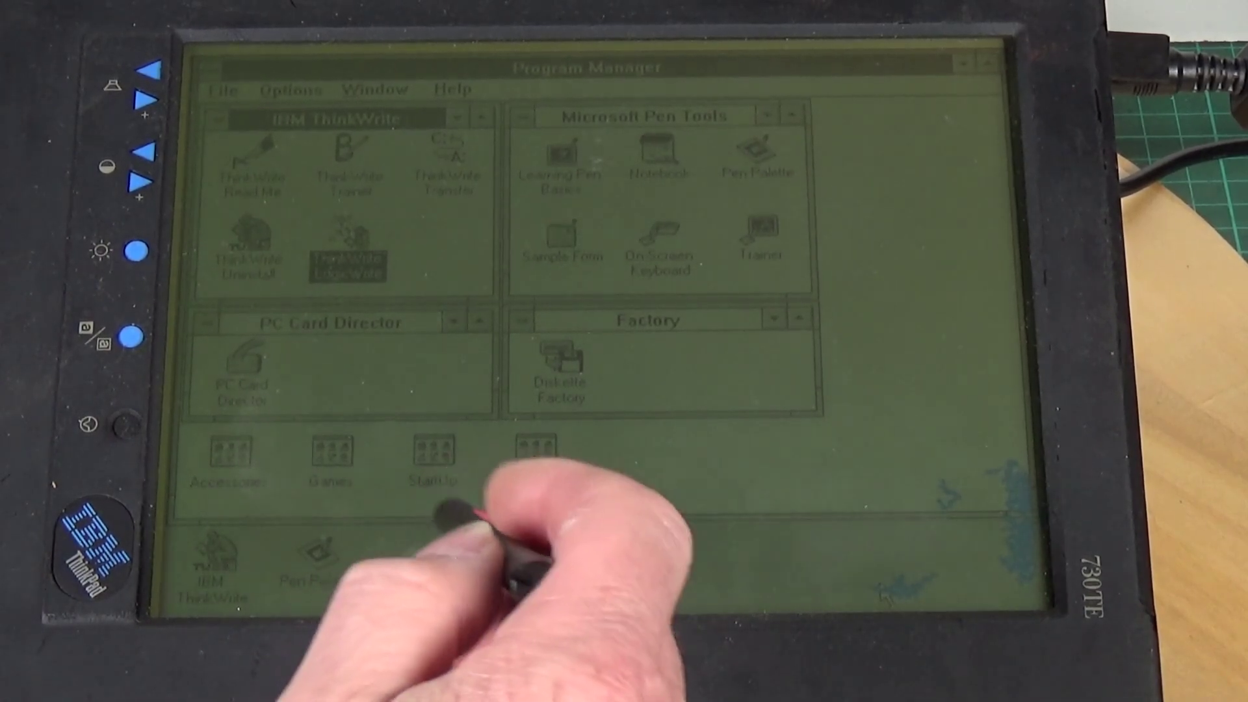
Step: Restore the Games group, launch Solitaire, invert the display to reverse video, then close Solitaire
click(332, 450)
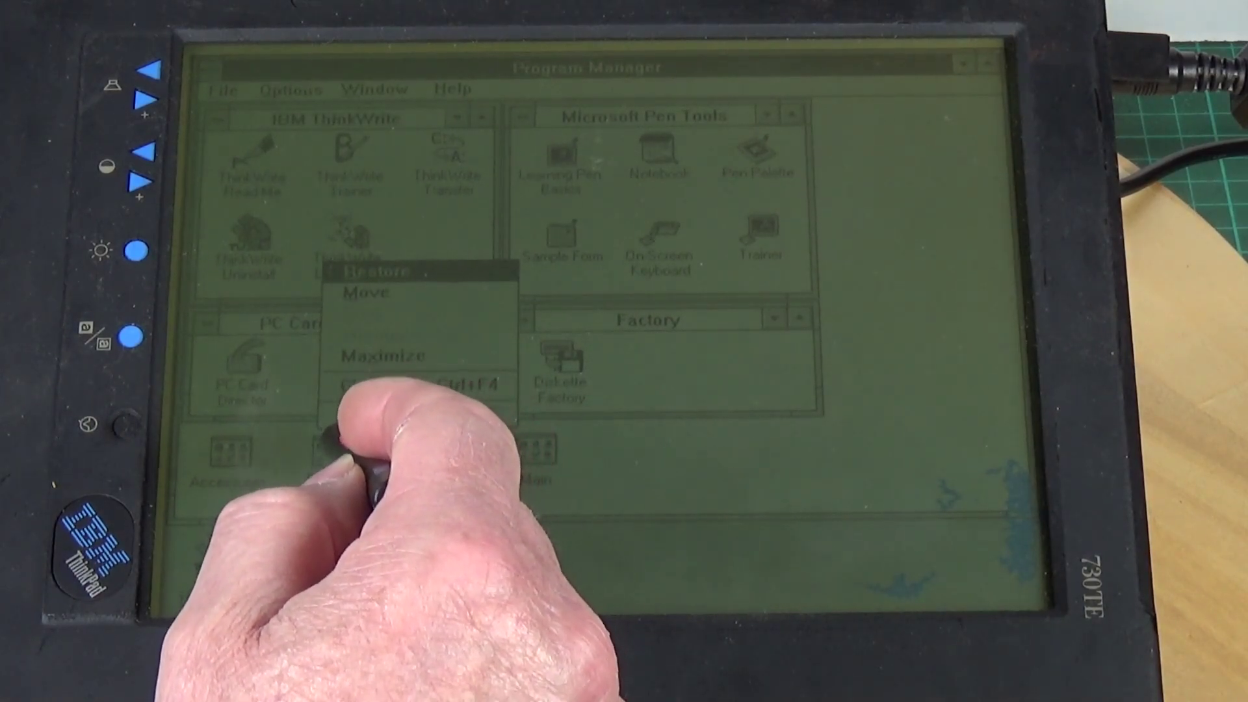
click(332, 440)
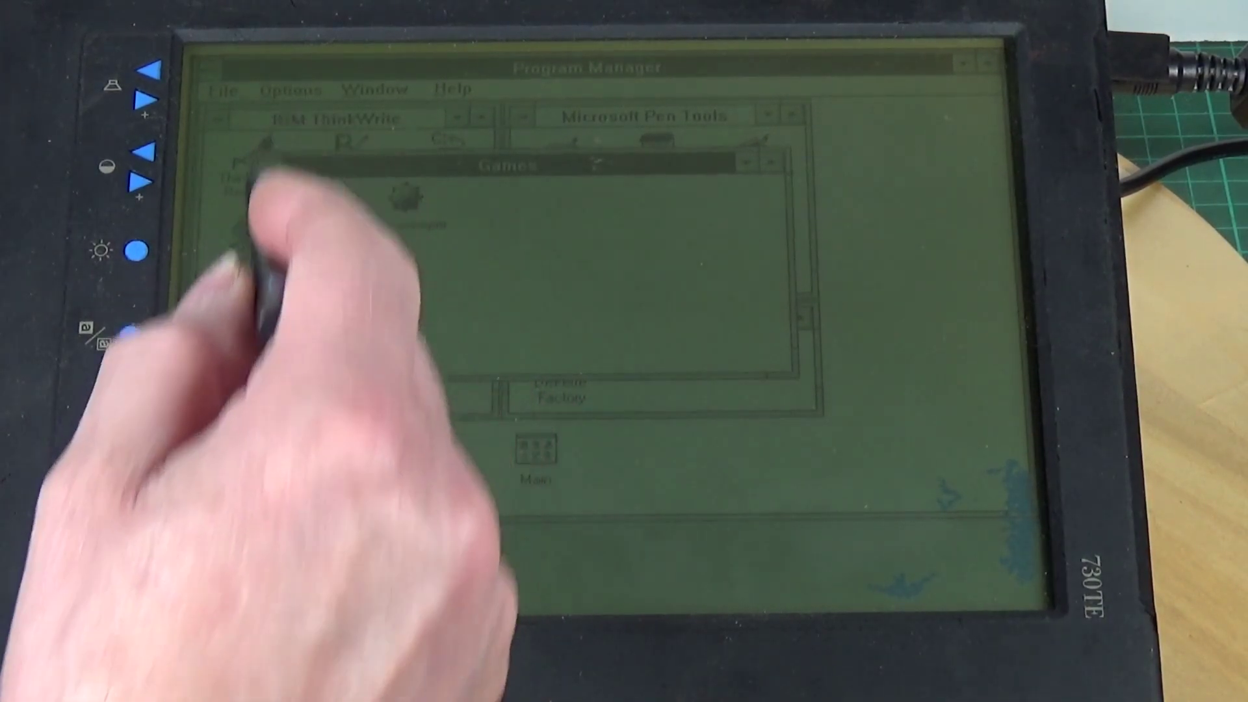
double_click(248, 181)
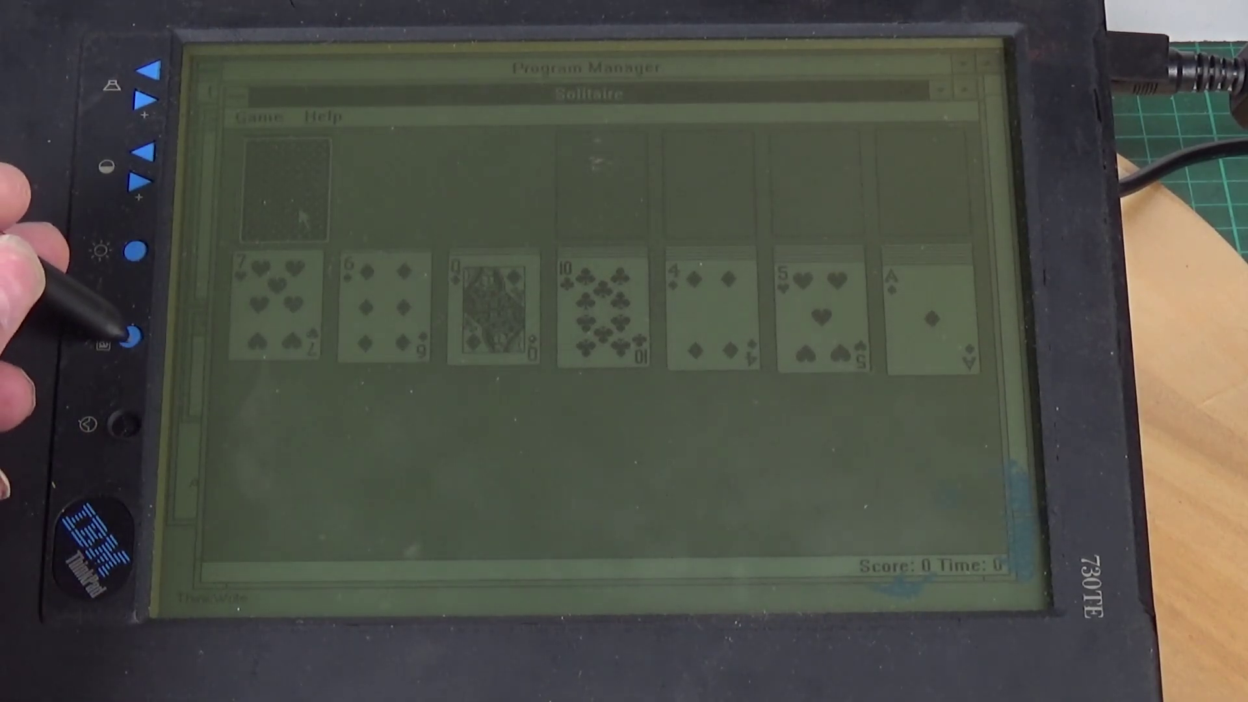
click(130, 337)
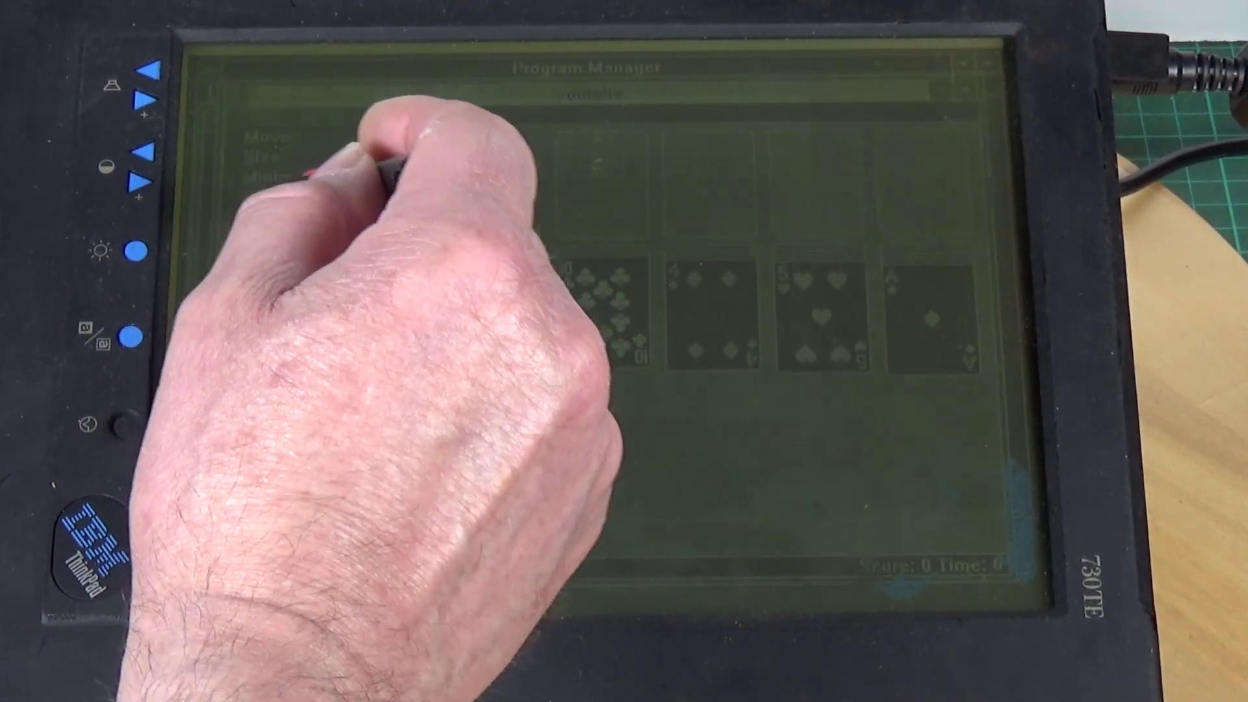
click(254, 224)
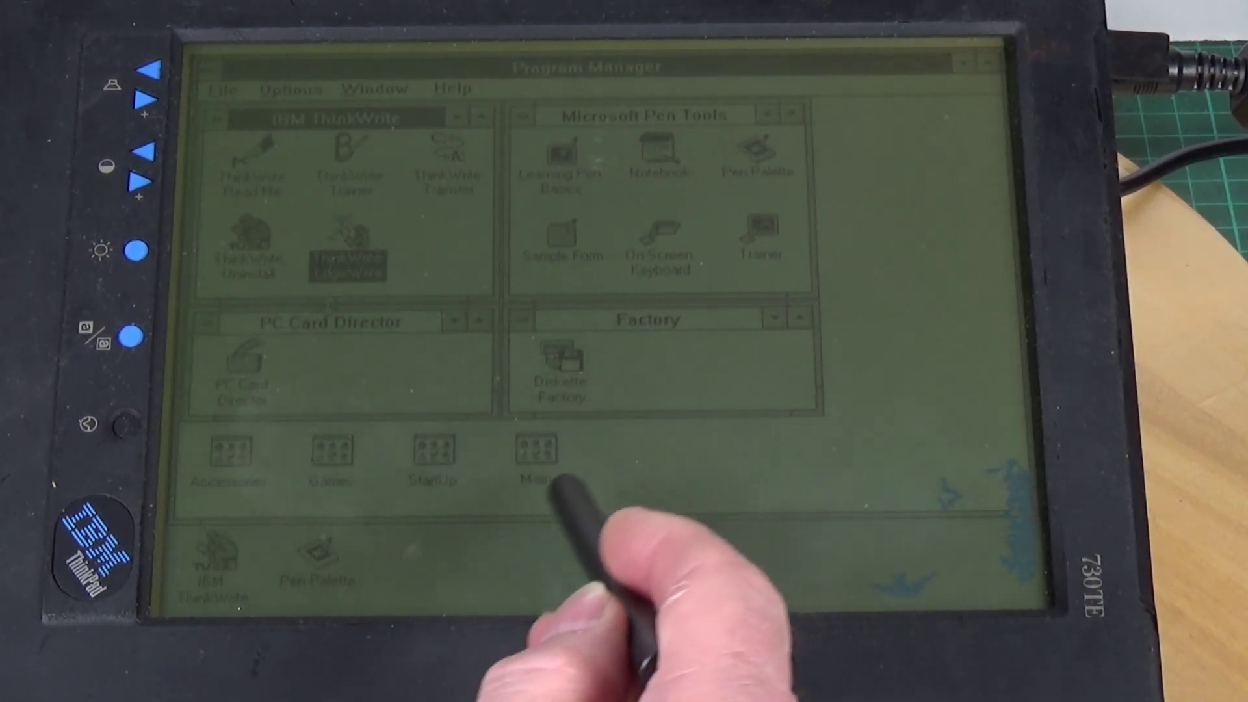
Step: Open Control Panel from the Main program group
double_click(537, 450)
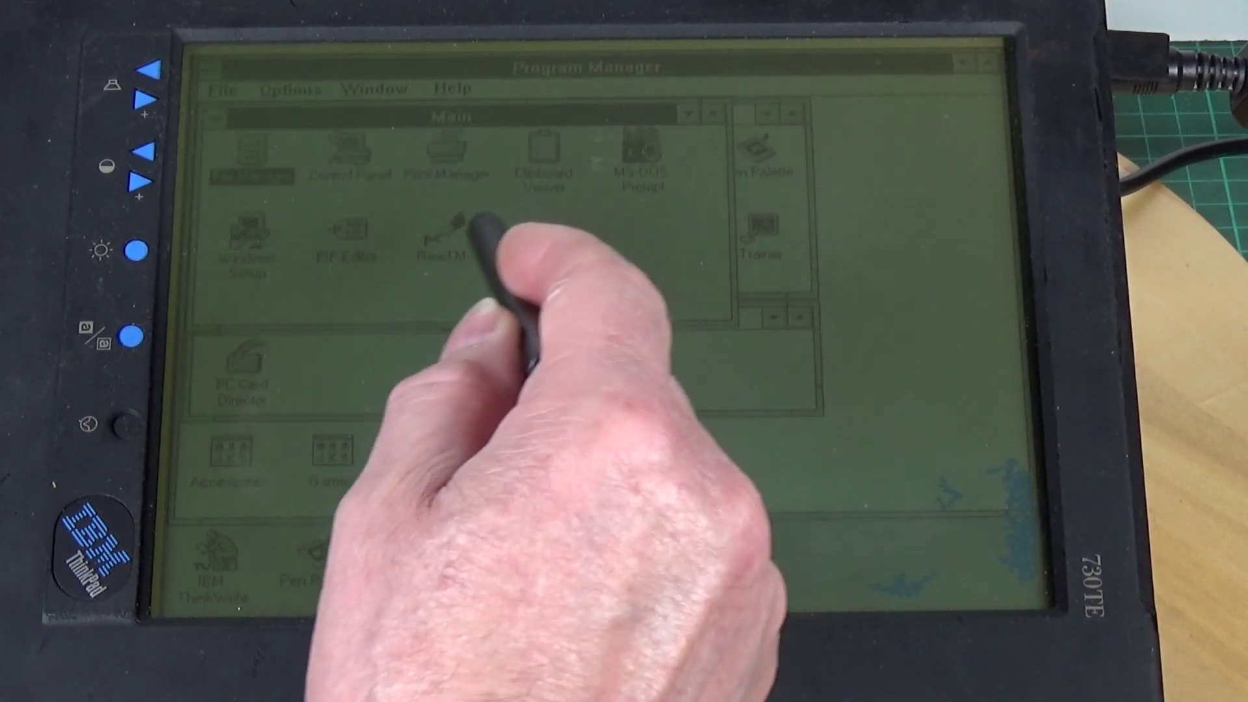
click(349, 151)
double_click(349, 156)
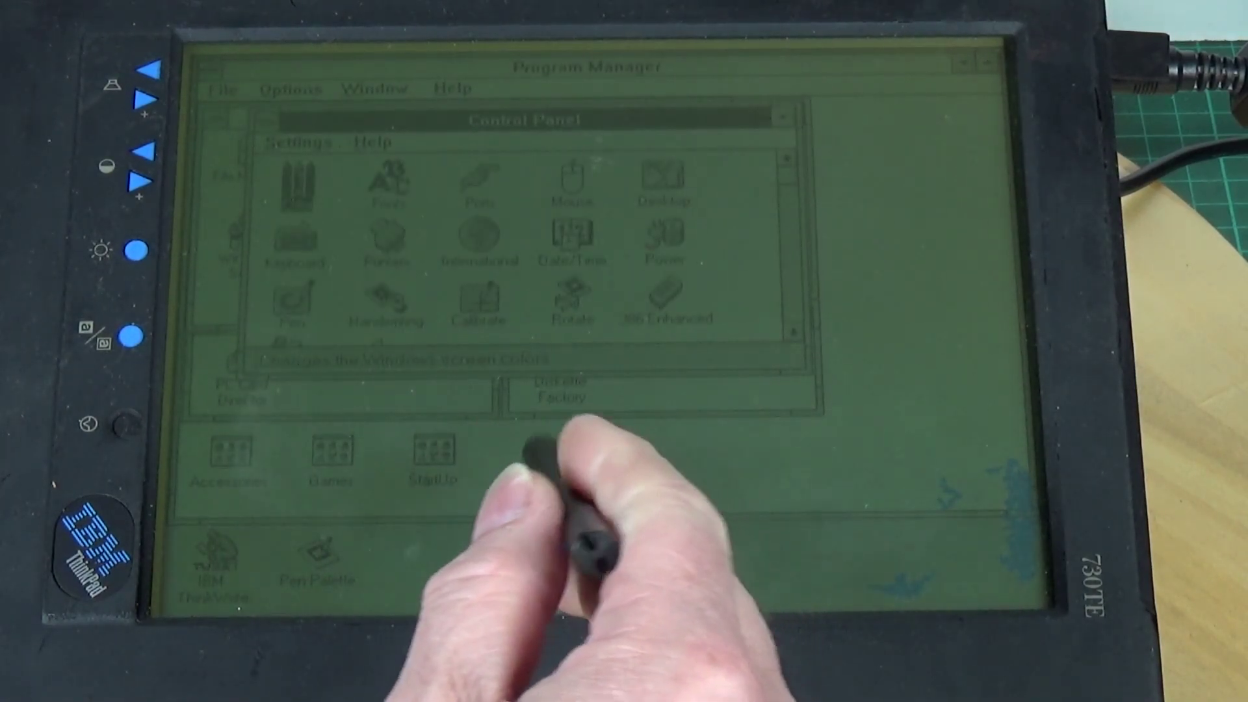
Step: Apply a new orientation in Screen Rotation and decline the Windows restart for now
double_click(566, 293)
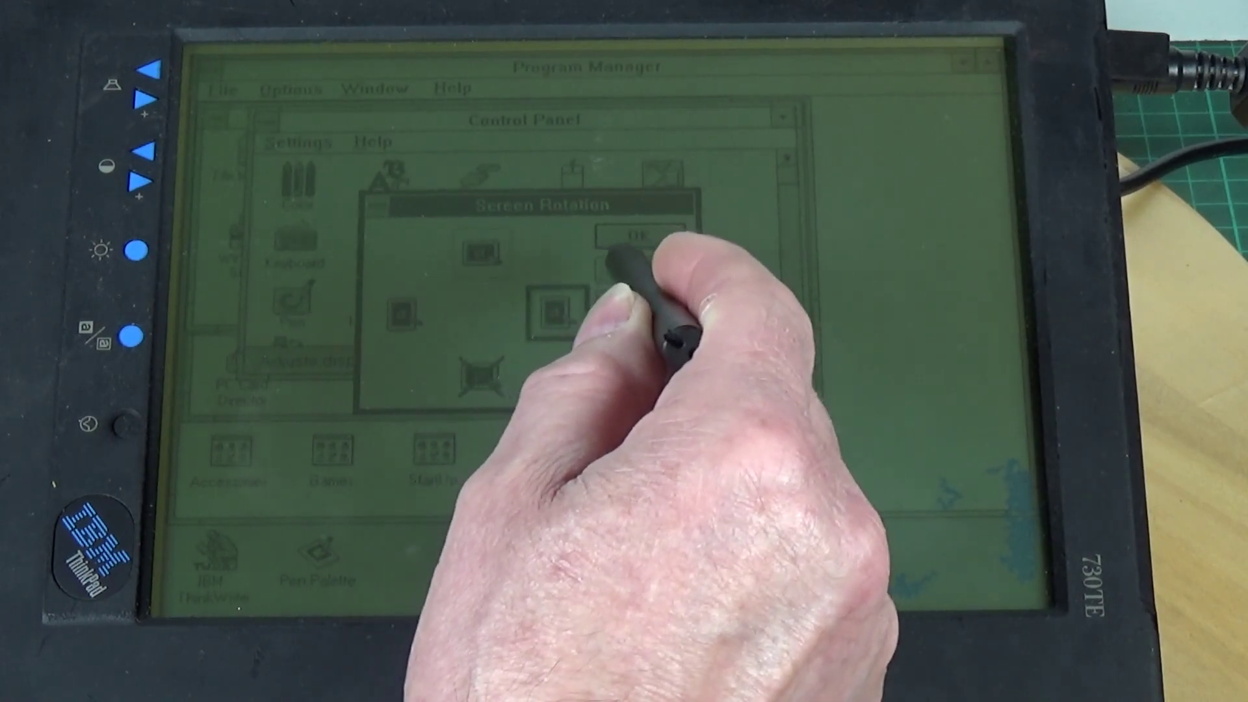
click(639, 236)
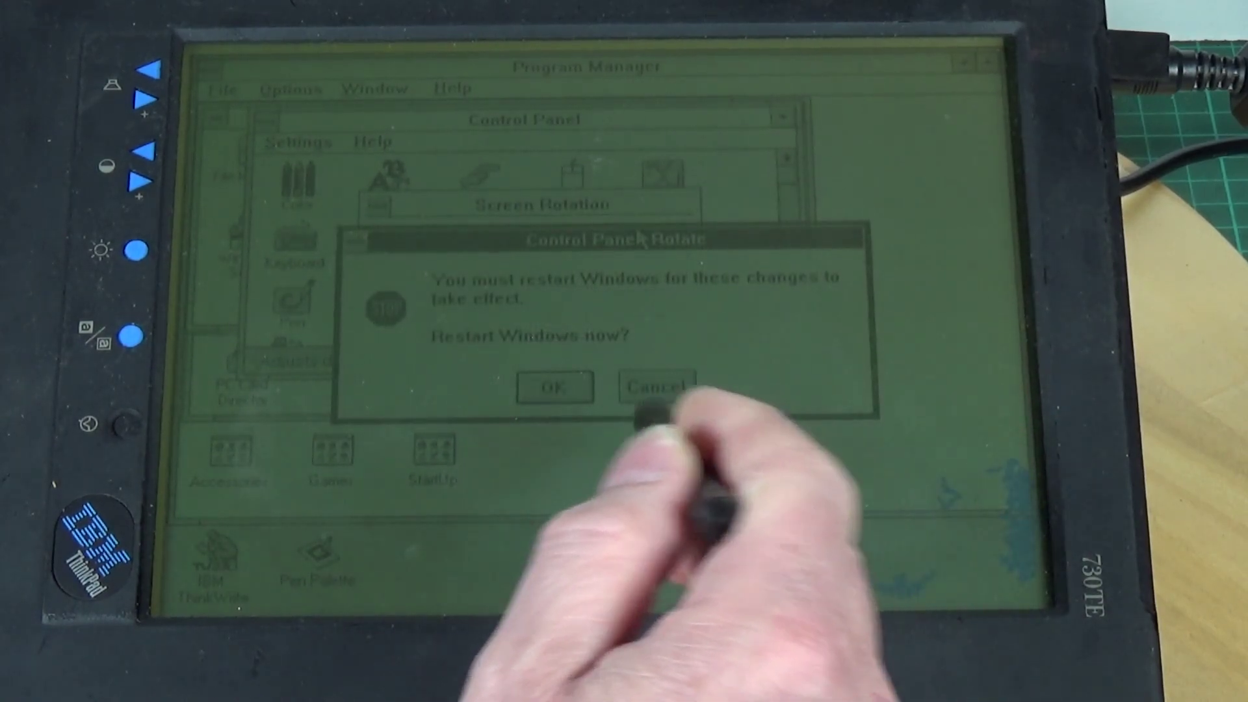
click(656, 387)
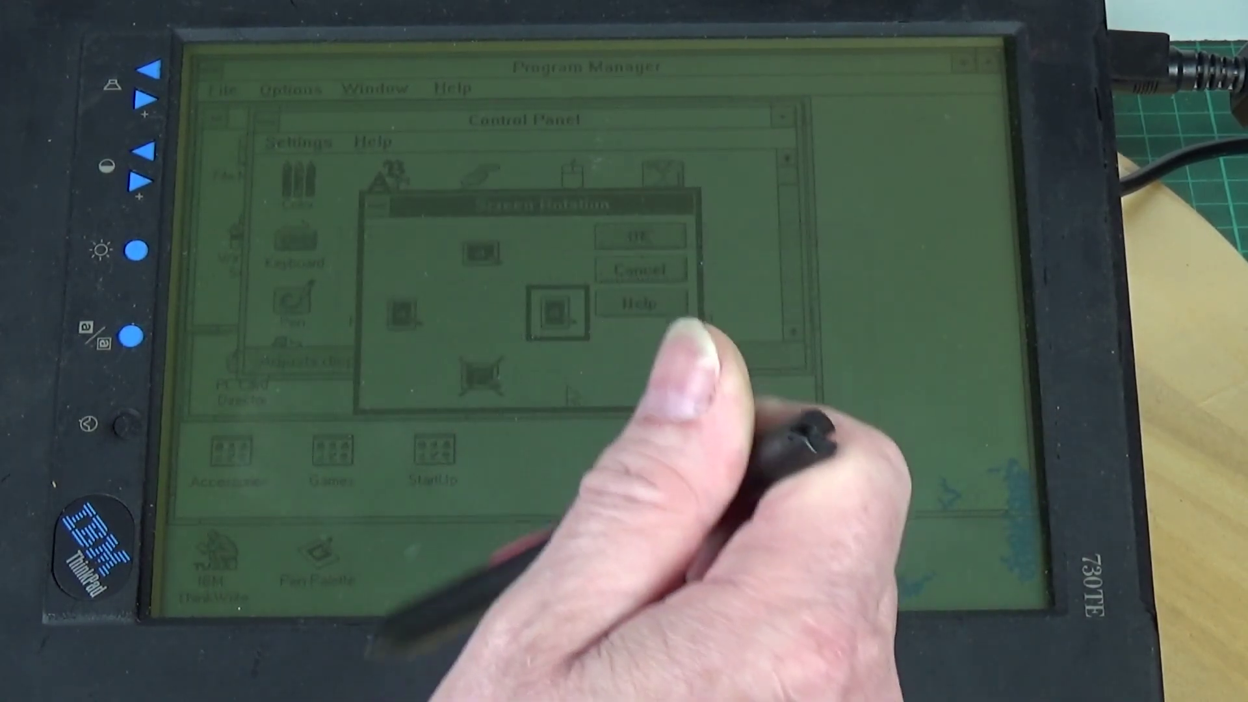